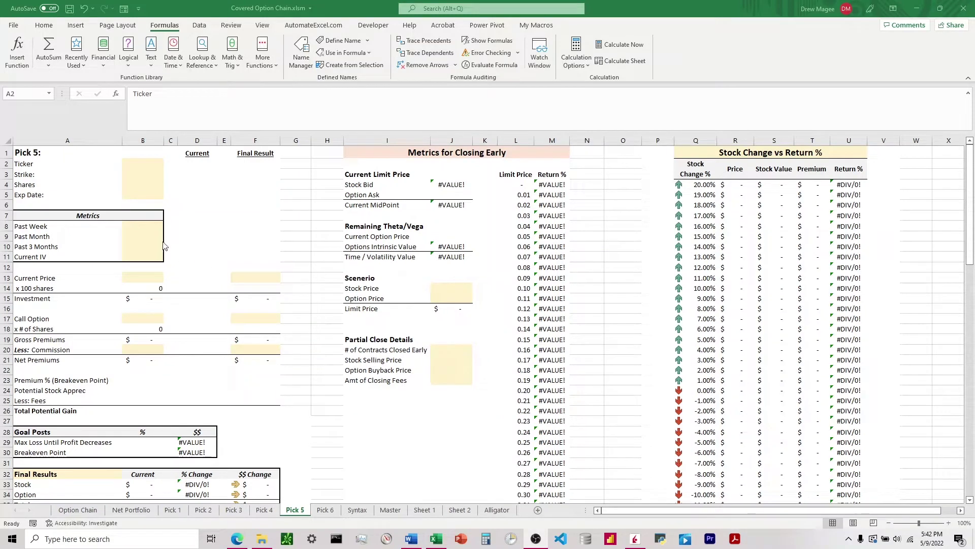
Read through Exceljet's 'Get sheet name only' MID/CELL/FIND formula in Edge, then return to Excel.
click(54, 155)
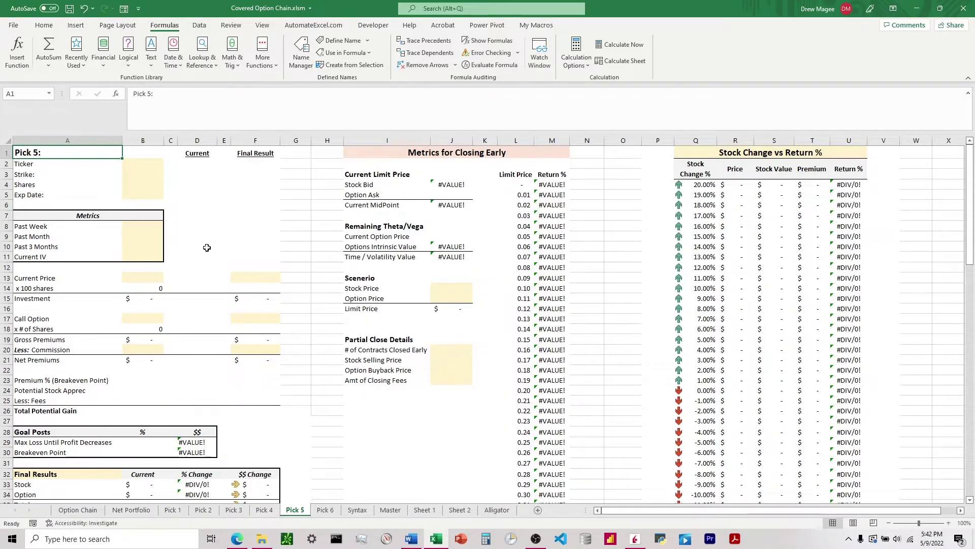
click(237, 543)
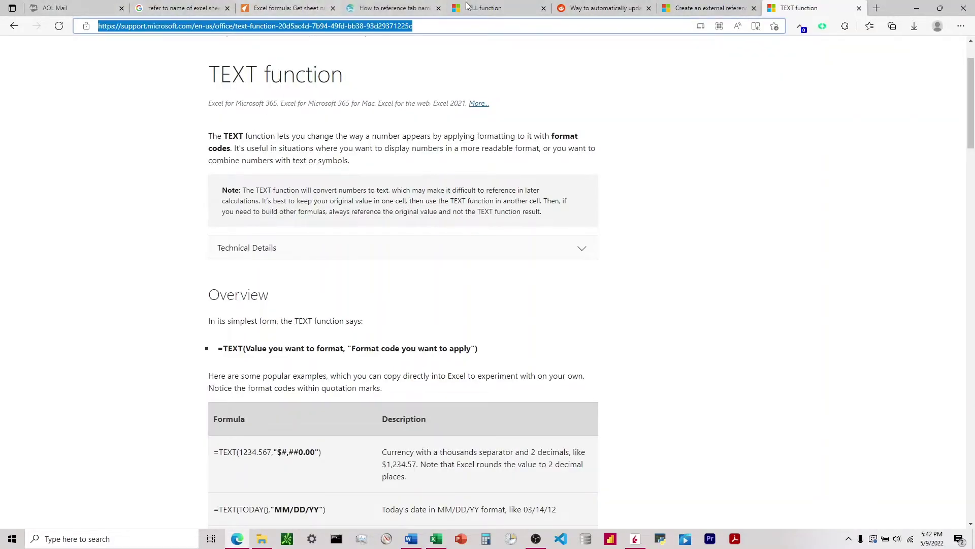
click(280, 7)
scroll(233, 261, up, 12)
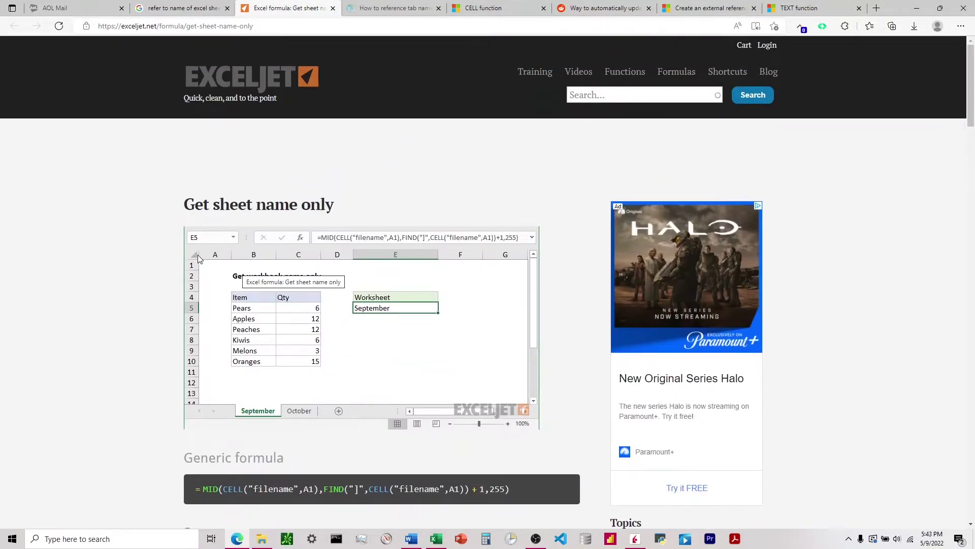
scroll(199, 259, down, 3)
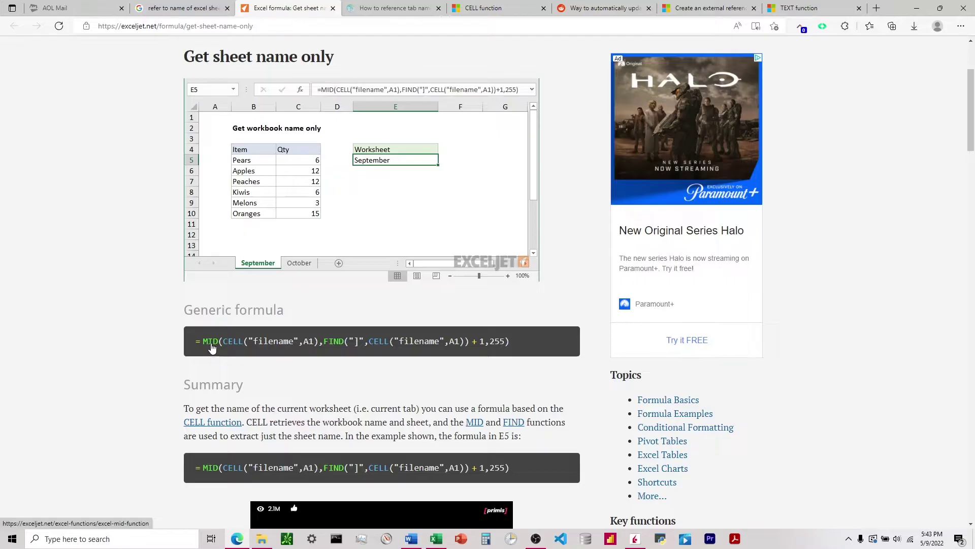
scroll(335, 344, down, 1)
scroll(335, 344, down, 3)
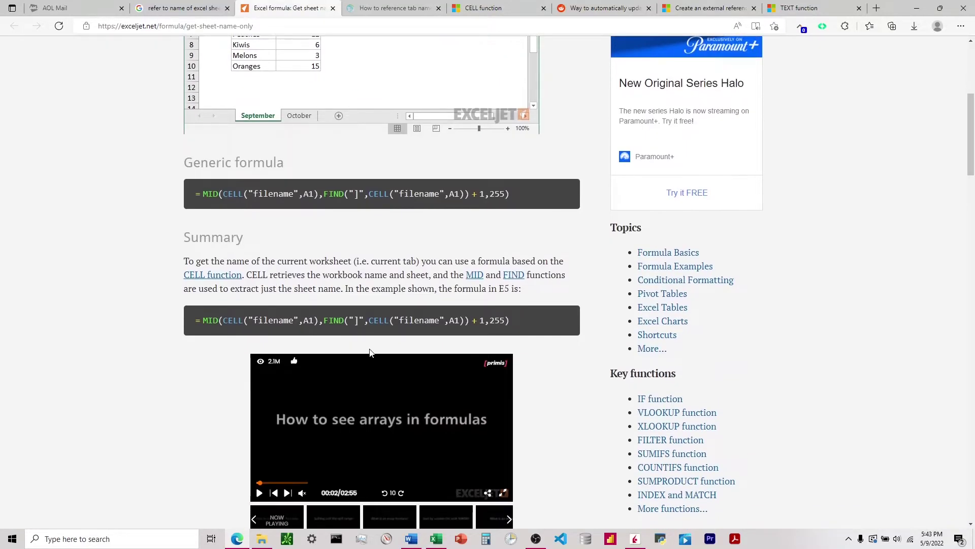
scroll(370, 351, up, 2)
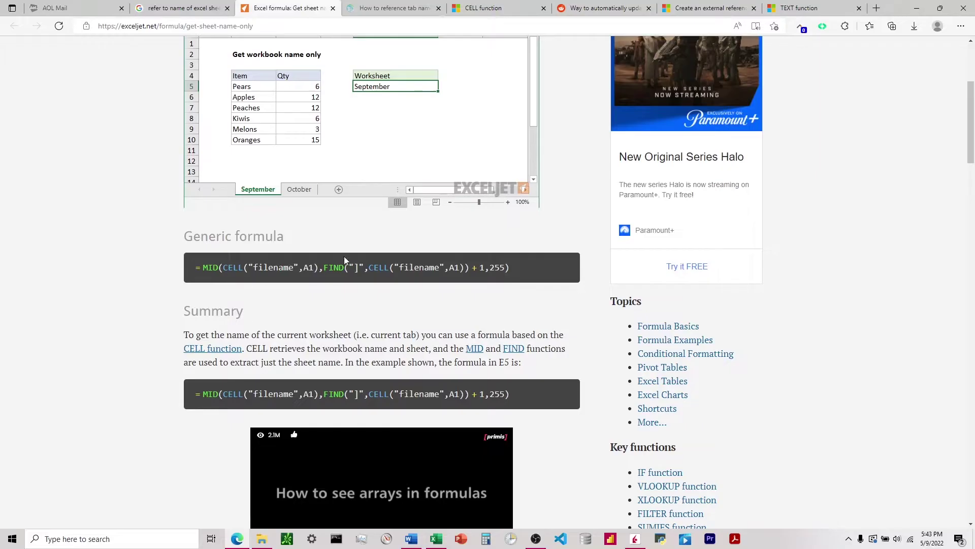
key(alt+Tab)
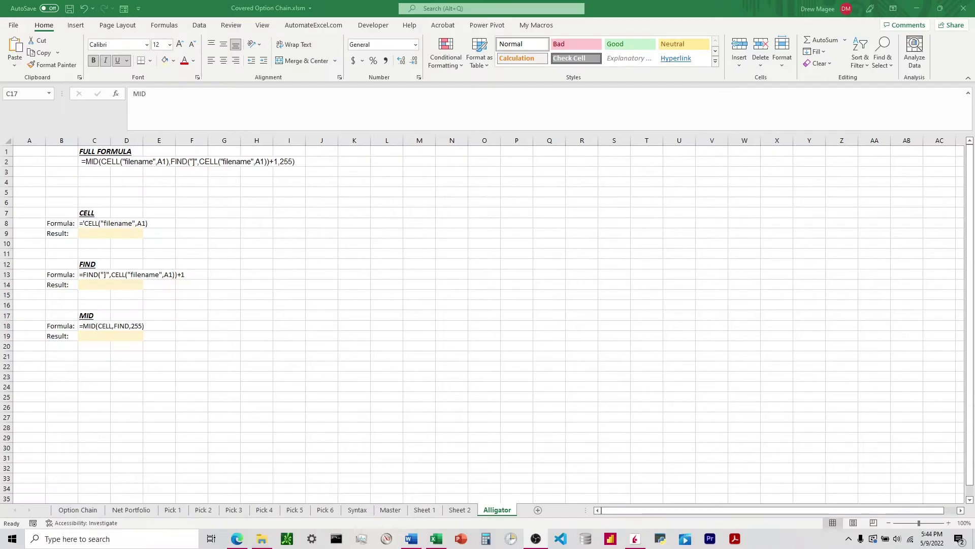
Enter =CELL("filename",A1) in C9 to show the workbook's full file path and sheet name.
click(93, 234)
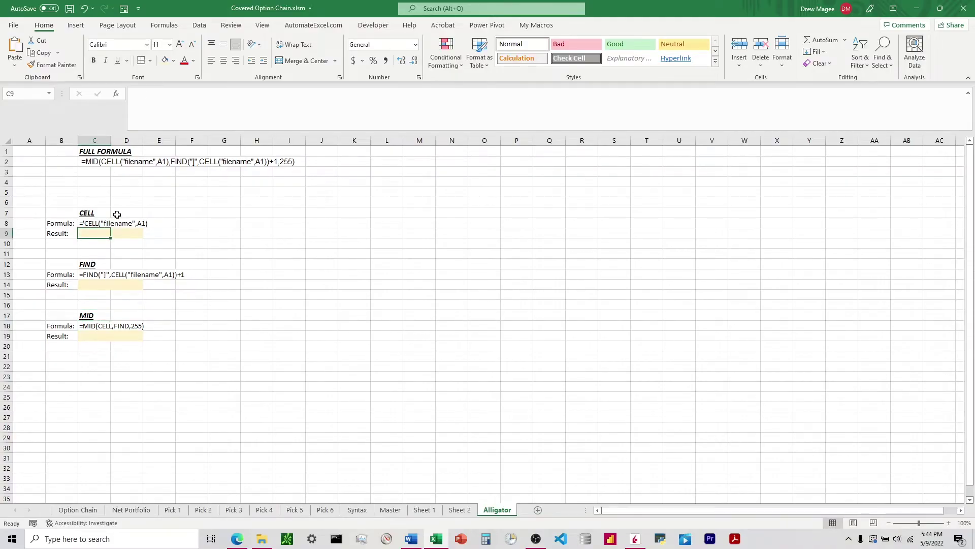
text(=C)
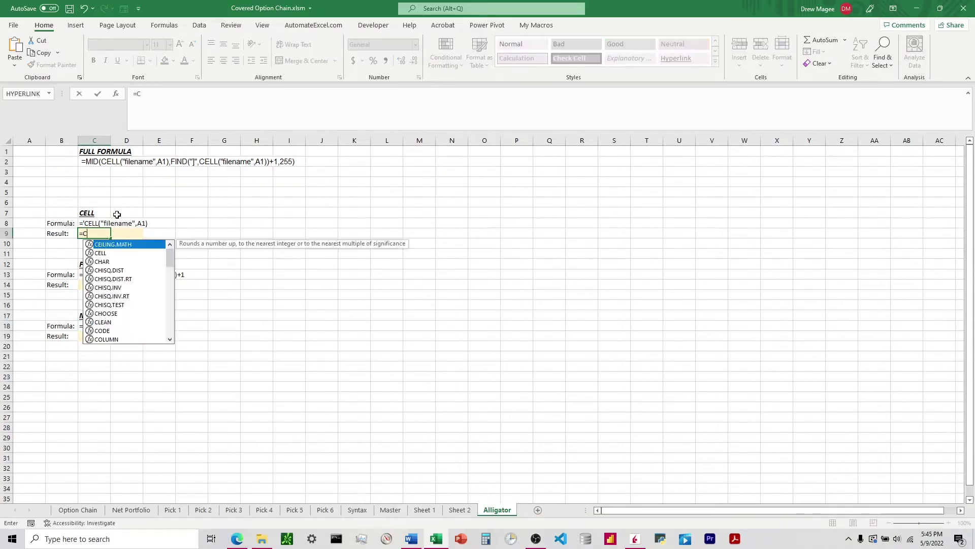
text(ELL(")
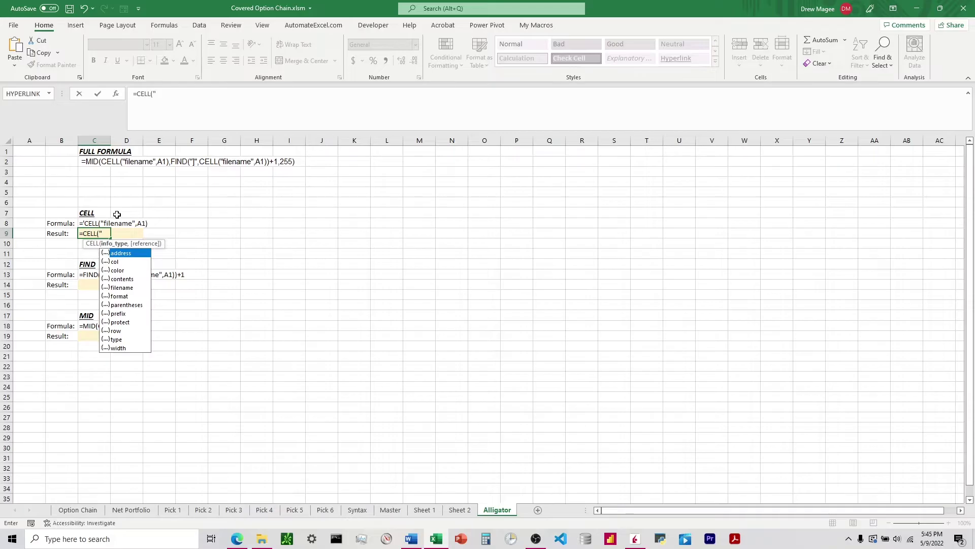
text(F)
key(BackSpace)
text(filename",)
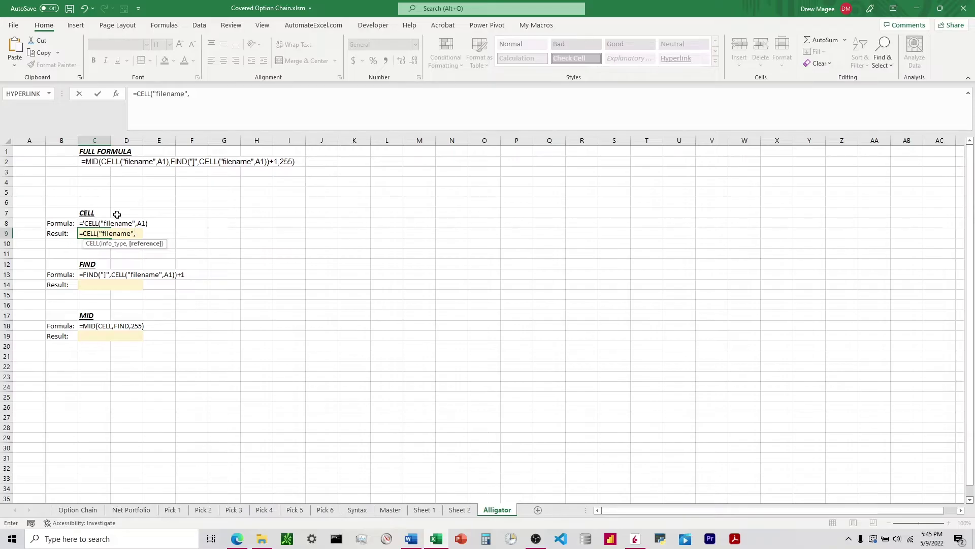
text(A1))
key(Return)
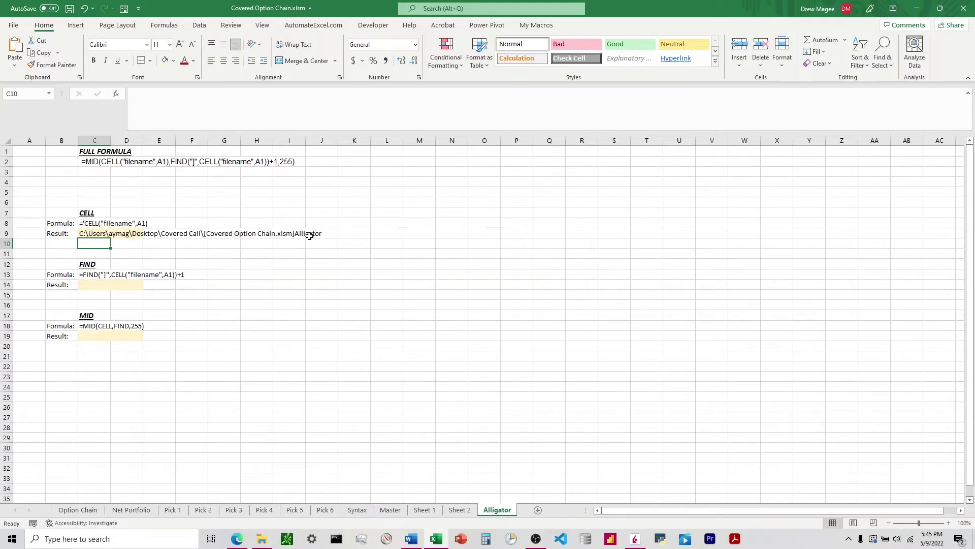
Enter a first FIND formula, =FIND("C",C9), in cell C14.
click(95, 286)
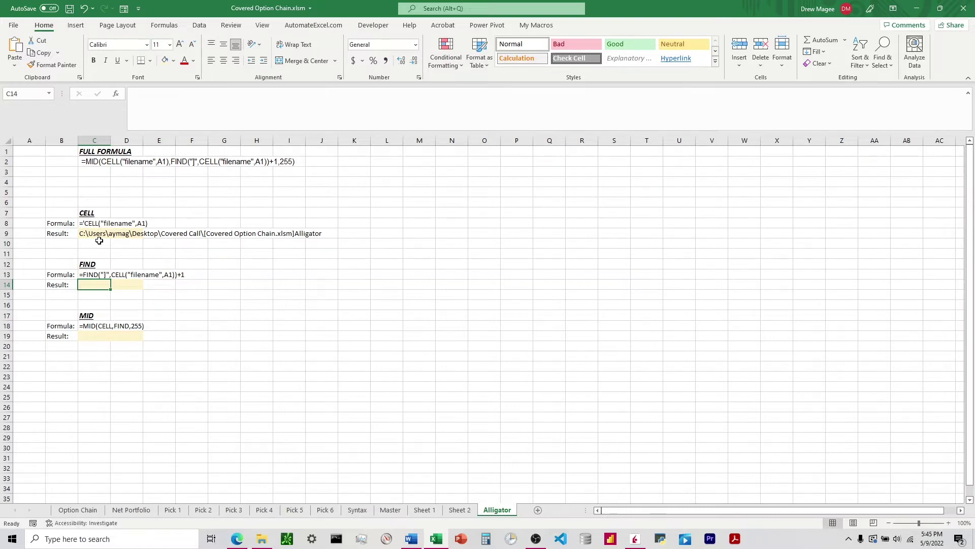
text(=)
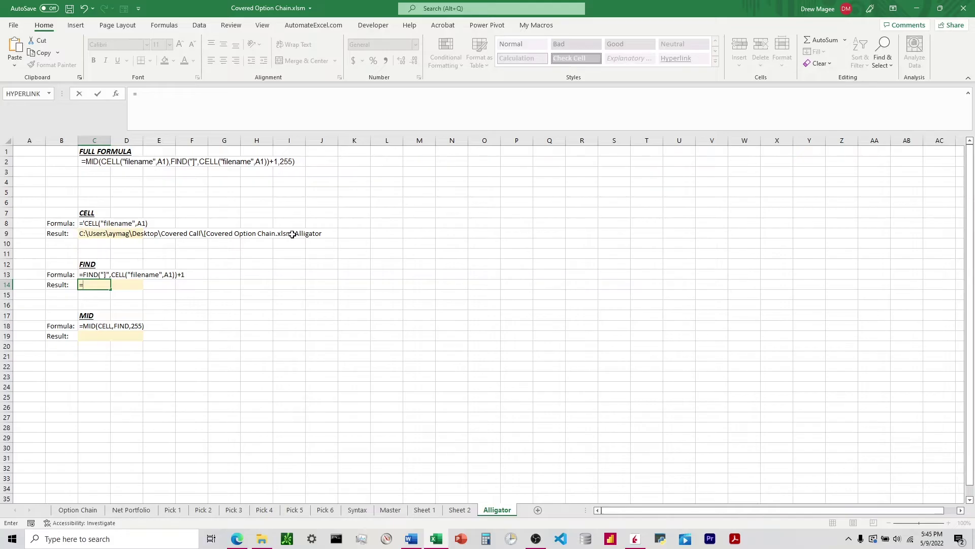
text(FIND("C",)
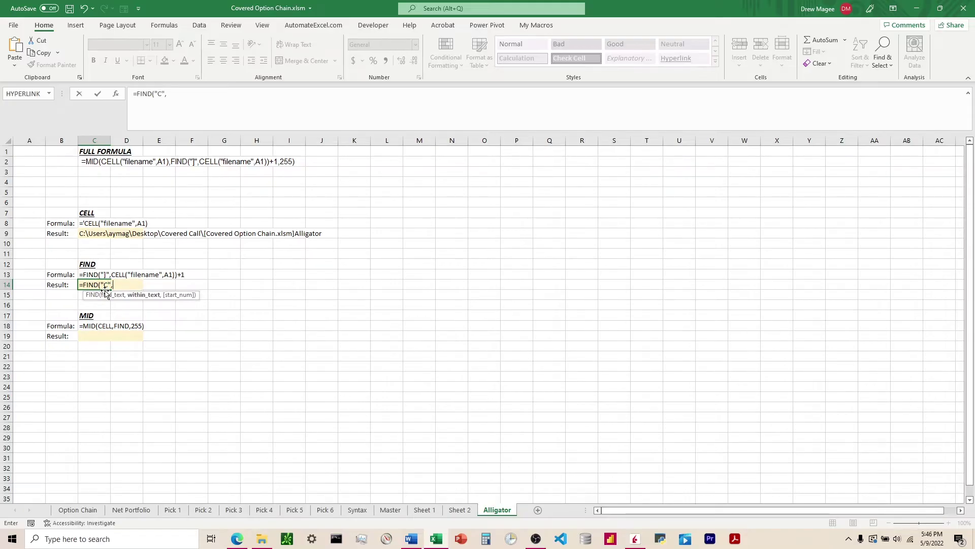
click(95, 235)
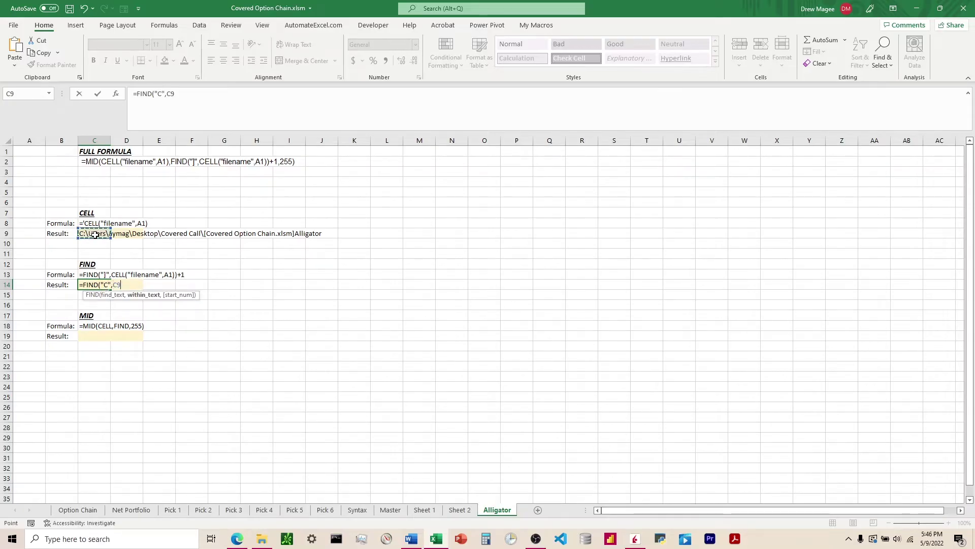
text())
key(Return)
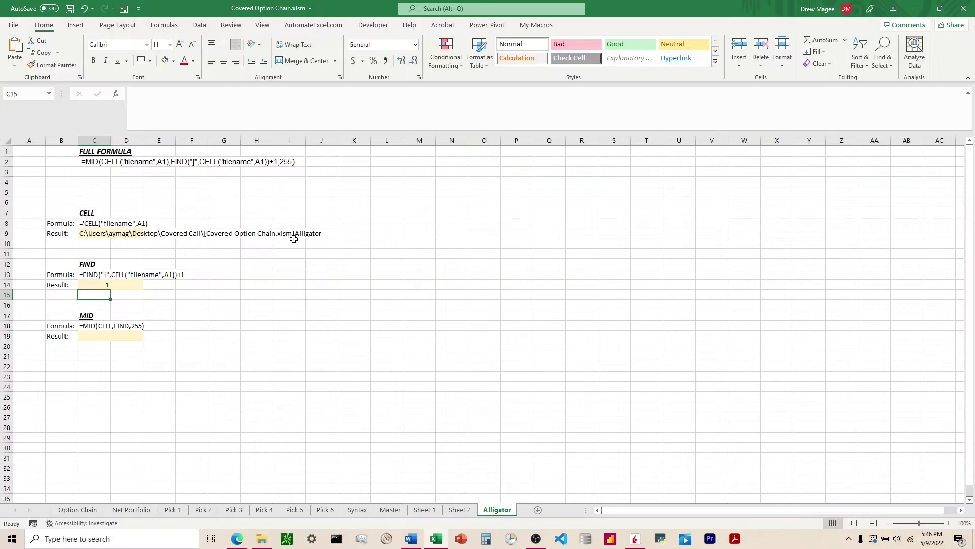
Revise C14 to =FIND("]",C9)+1 so it returns 64.
click(92, 286)
double_click(160, 93)
text(]",C9))
click(173, 94)
key(Return)
click(95, 284)
click(247, 101)
text(+1)
key(Return)
Enter =MID(C9,C14,255) in C19 so it extracts the sheet name Alligator.
click(99, 335)
text(=MID()
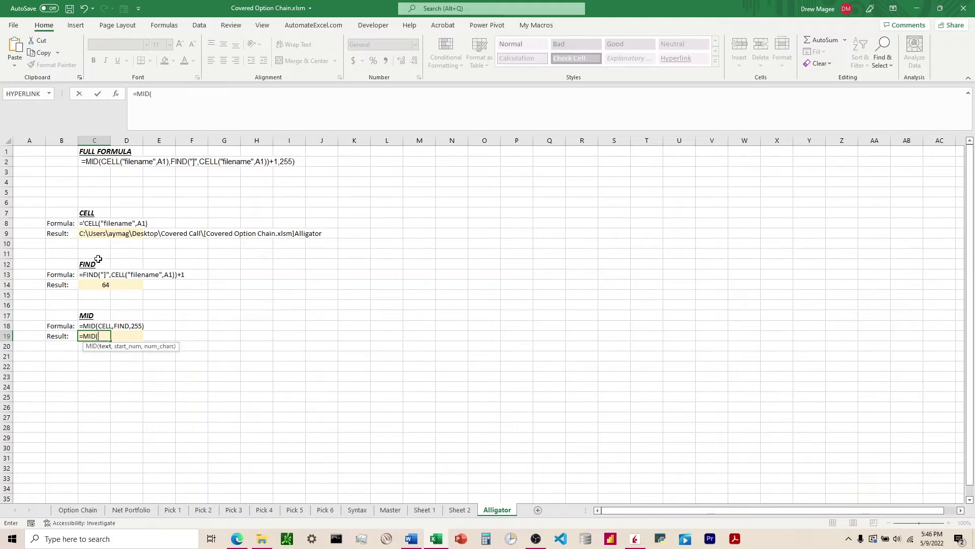
click(91, 235)
text(,)
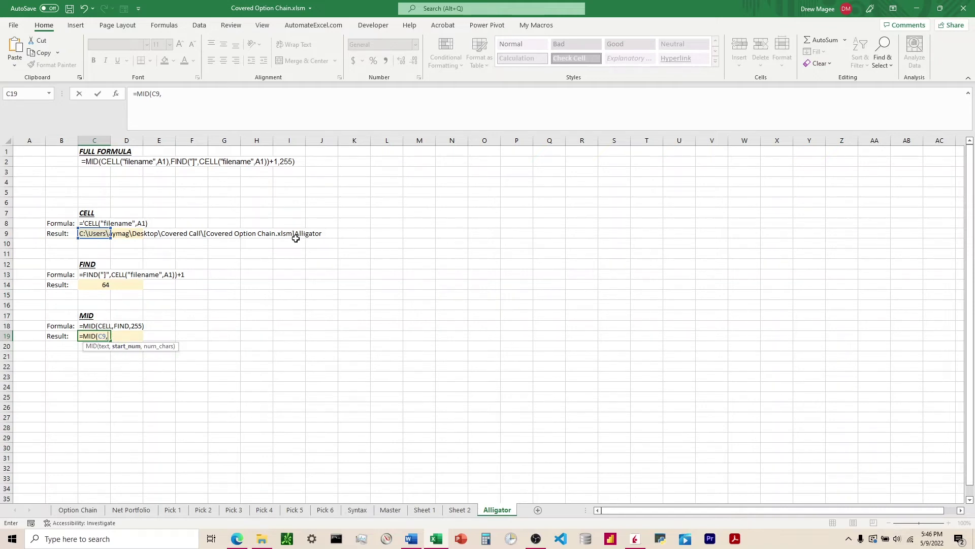
click(101, 285)
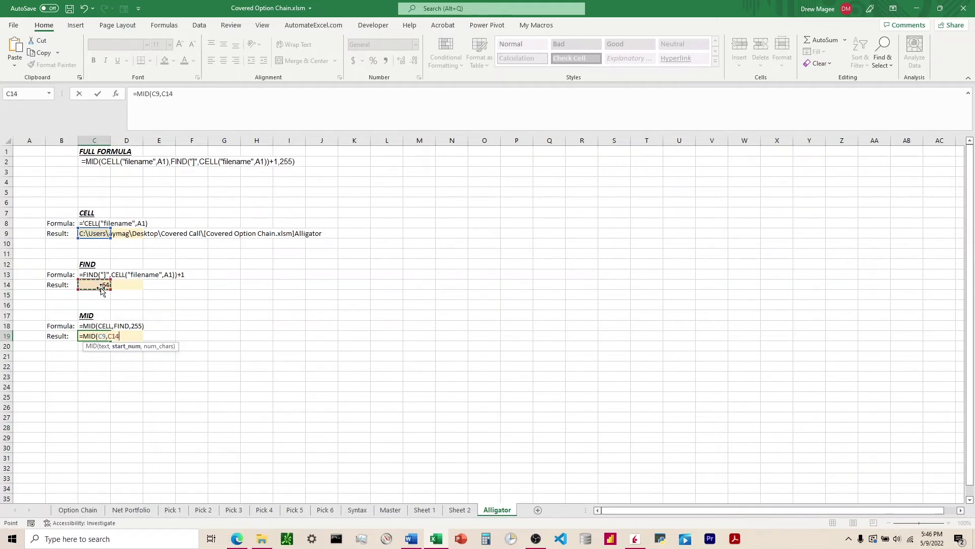
text(,255)
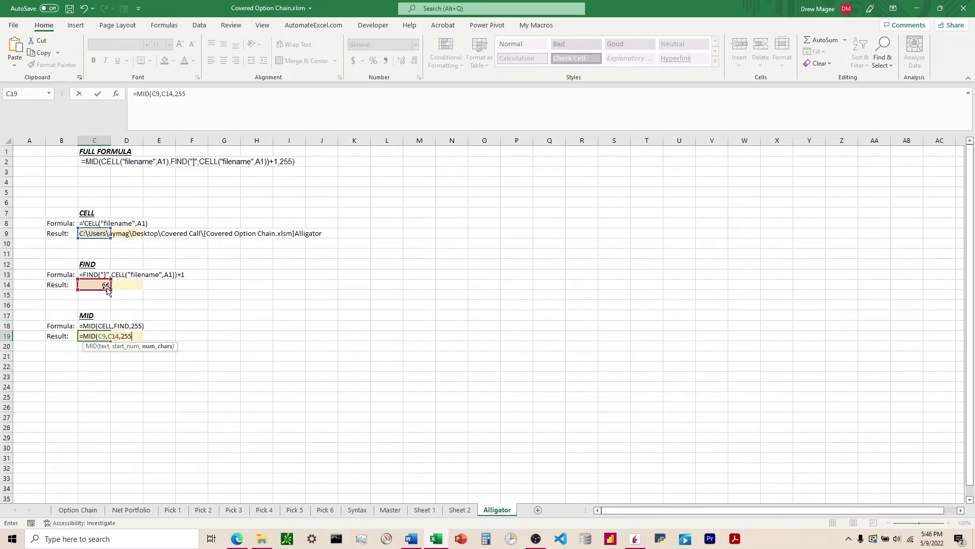
text())
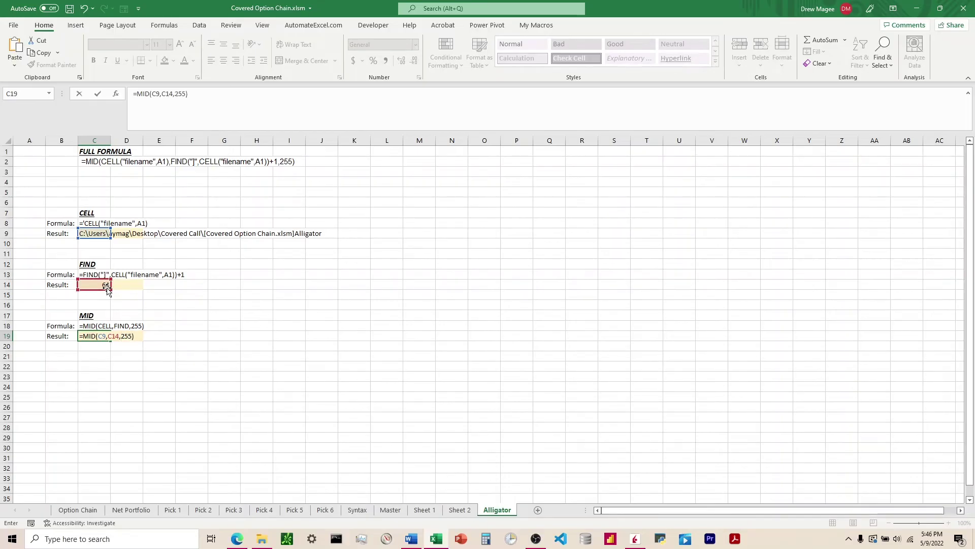
key(BackSpace)
text())
key(Return)
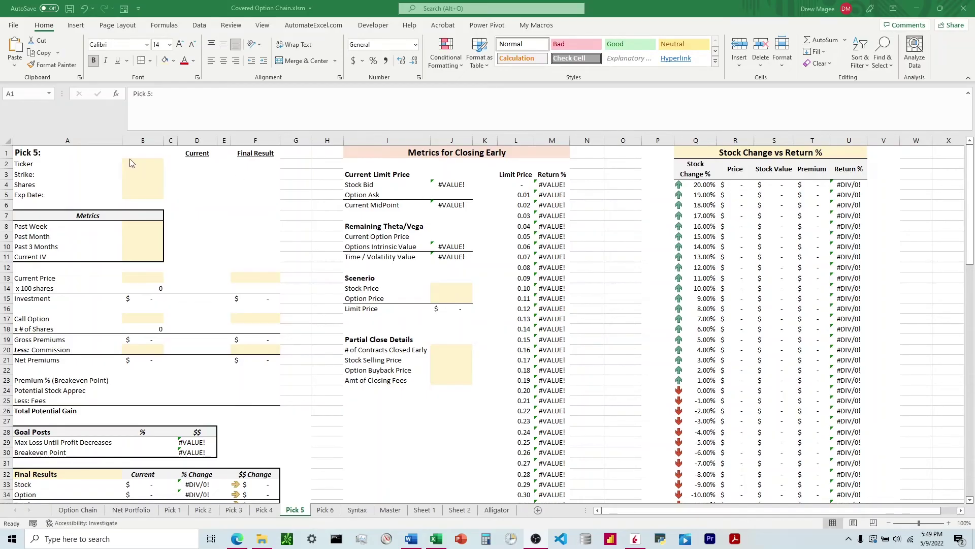
Replace the Pick 5: label in A1 with the pasted MID/CELL/FIND sheet-name formula.
click(51, 152)
drag(174, 120, 131, 95)
key(ctrl+v)
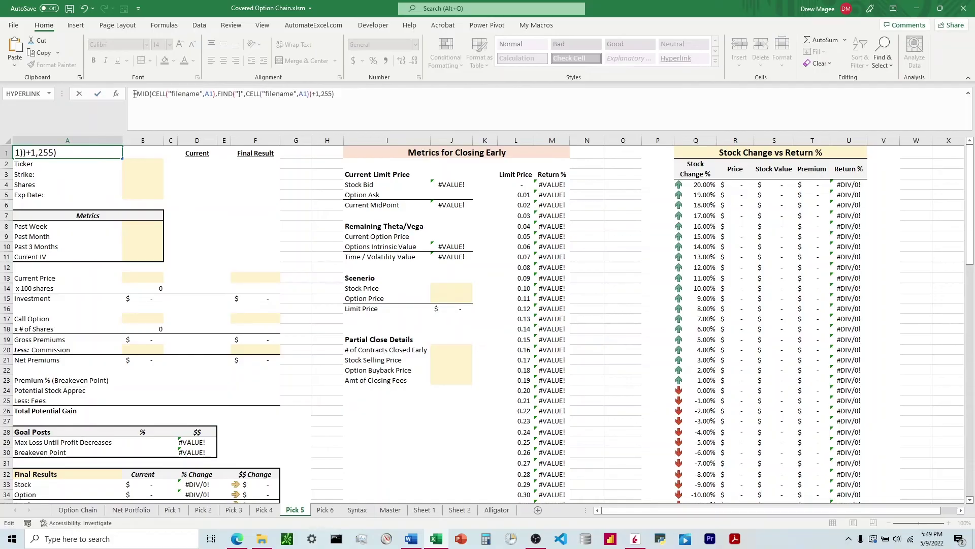
click(133, 94)
click(98, 94)
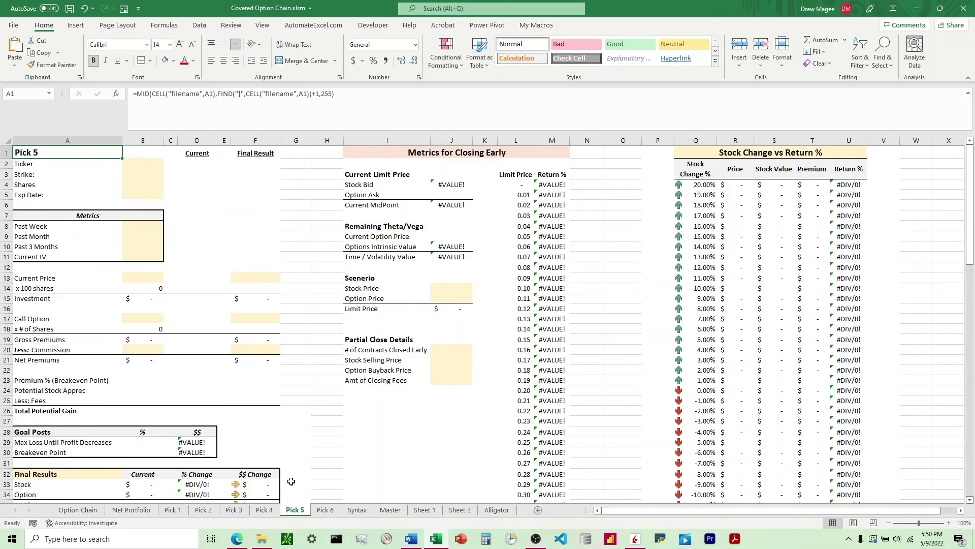
Rename the sheet to 'changed' and back to 'Pick 5' to confirm A1 updates.
click(295, 508)
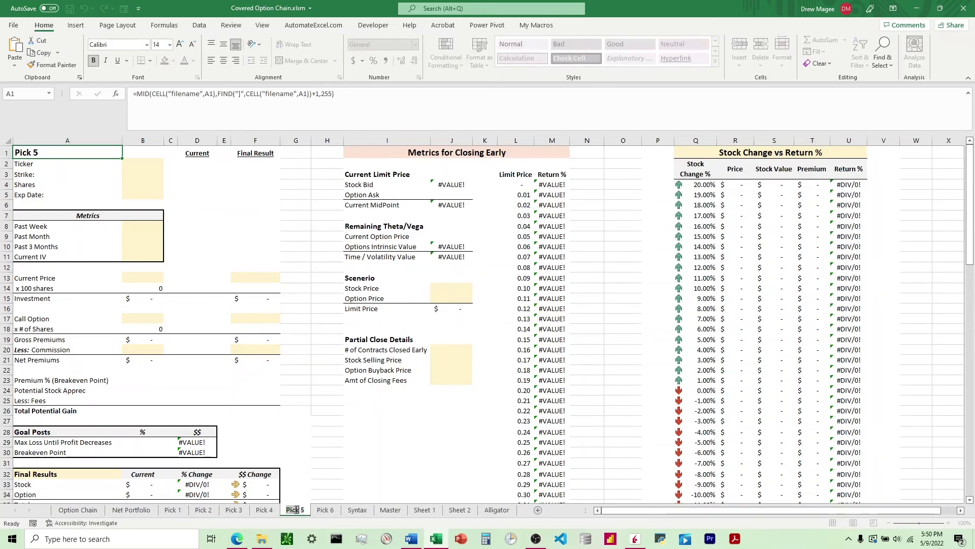
text(changed)
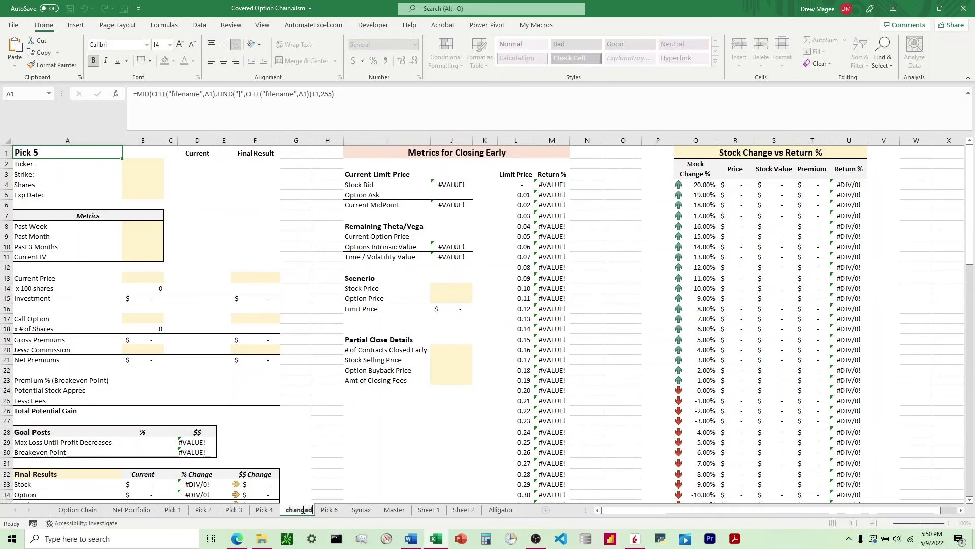
key(Return)
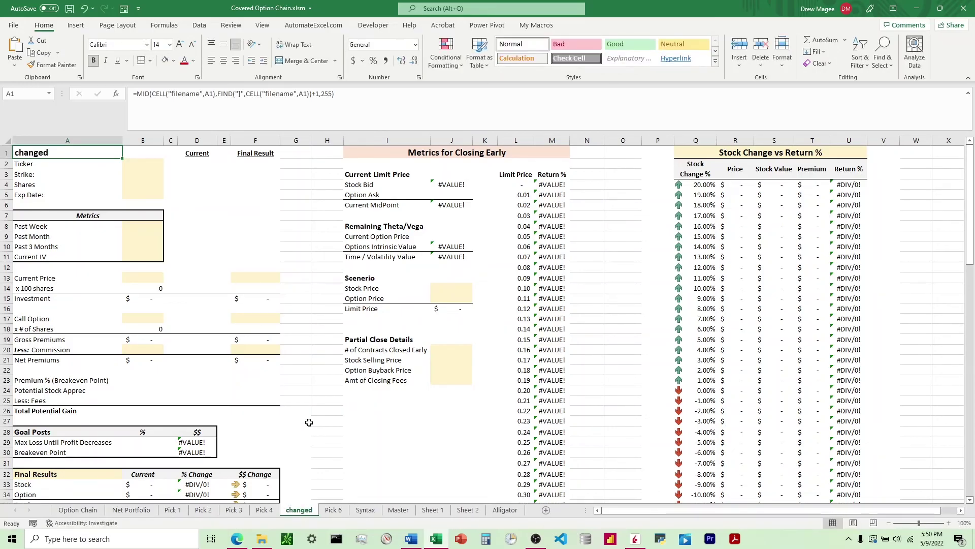
double_click(303, 514)
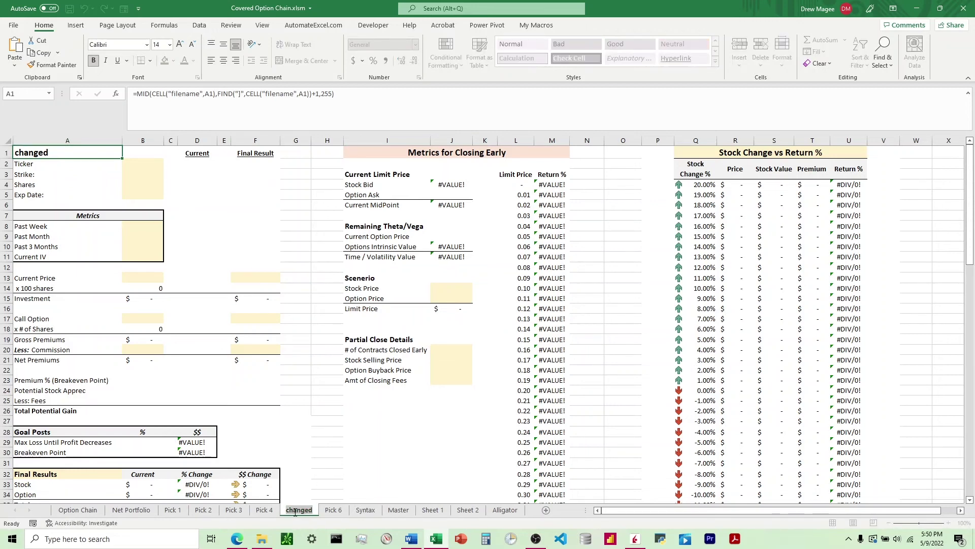
text(Pick 5)
key(Return)
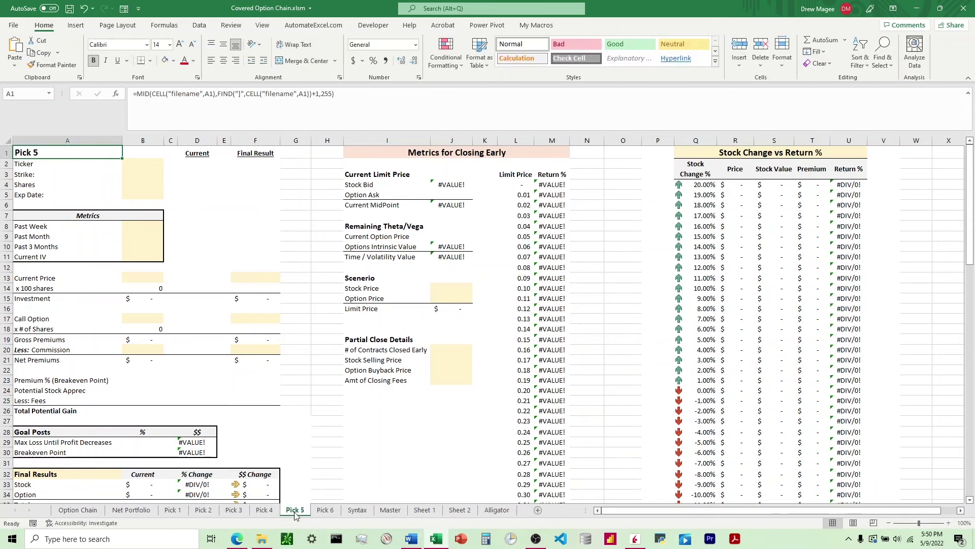
click(325, 510)
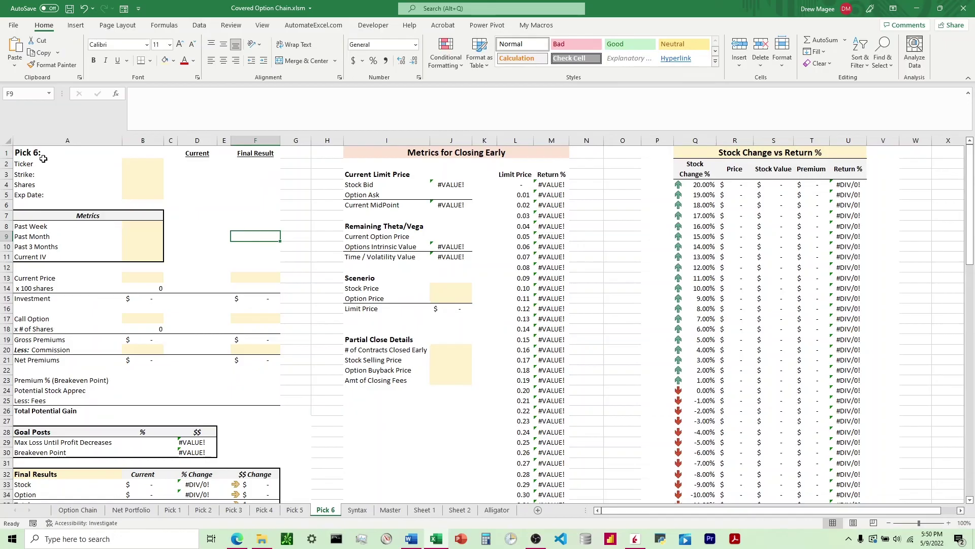
click(295, 510)
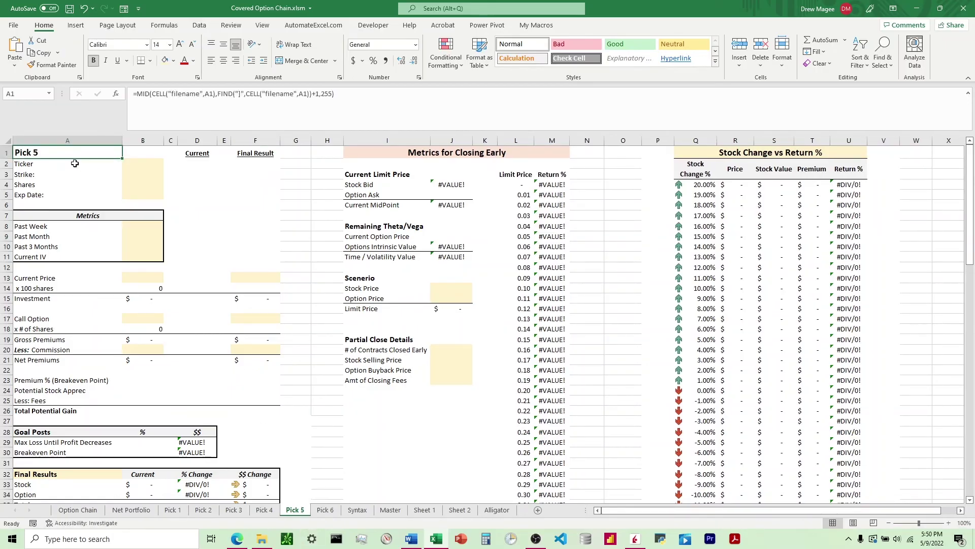
Wrap A1's formula with "This is "& and &":" so it reads 'This is Pick 5:'.
click(136, 94)
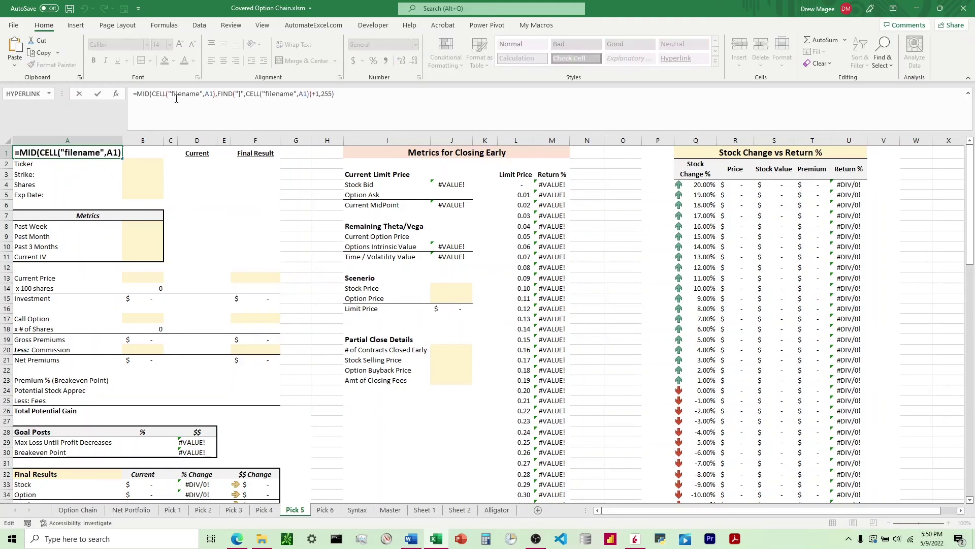
text(""&)
click(353, 94)
text(&"")
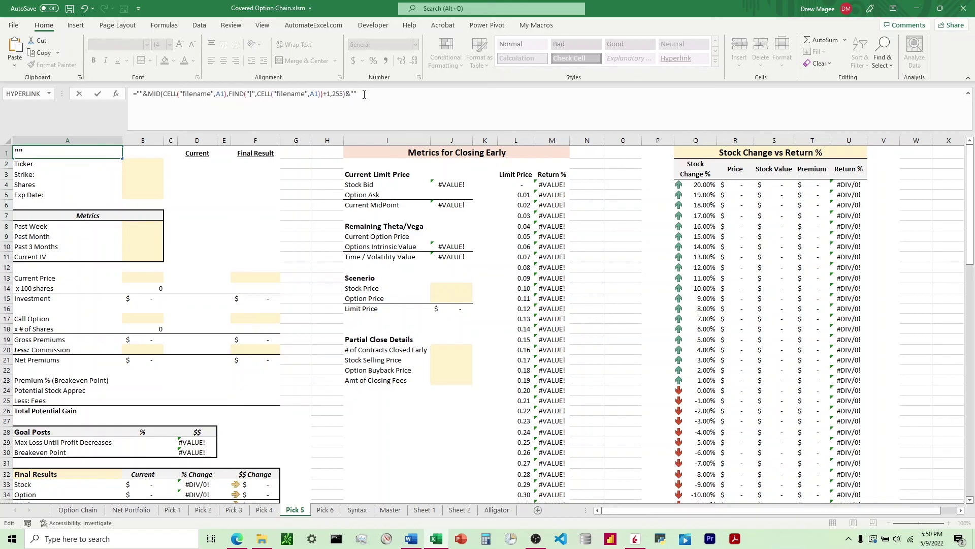
text(:)
key(Return)
click(59, 155)
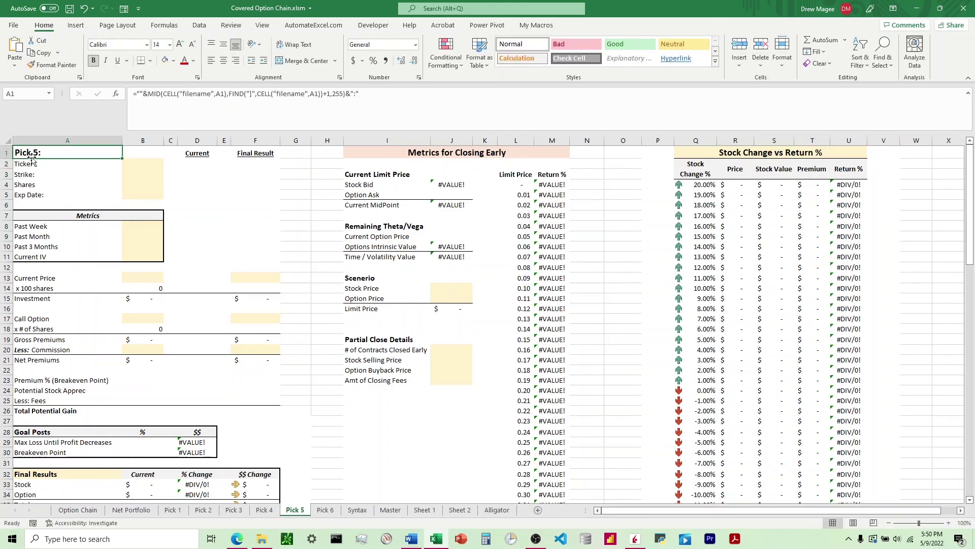
click(172, 92)
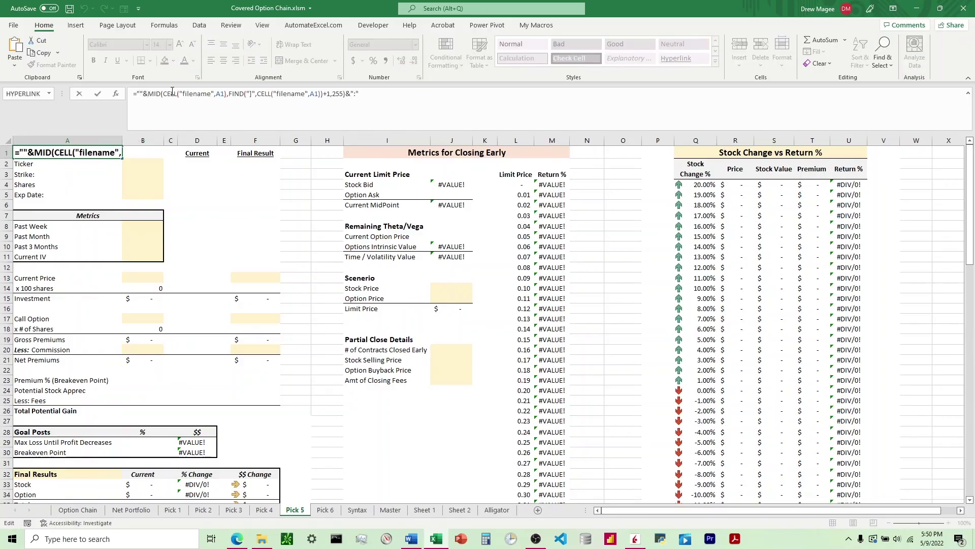
text(This is)
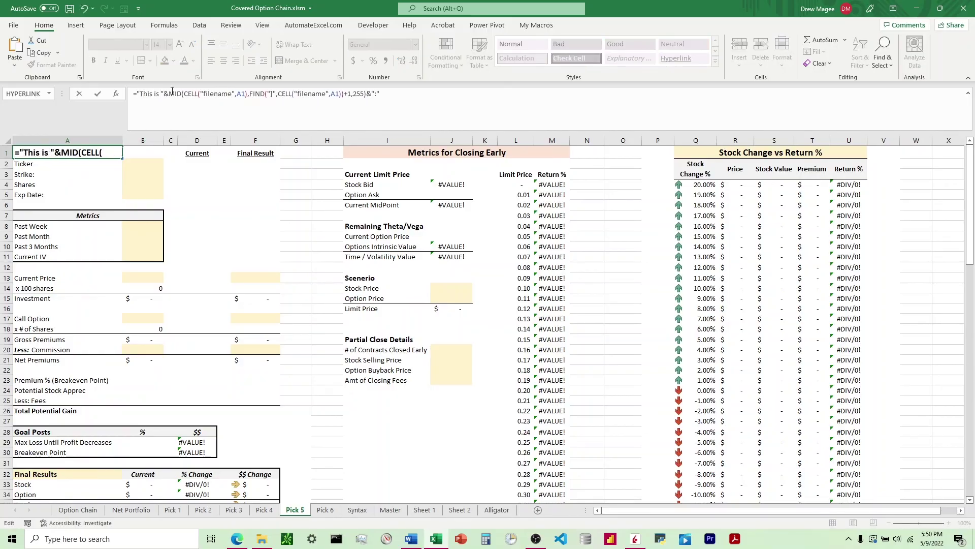
key(Return)
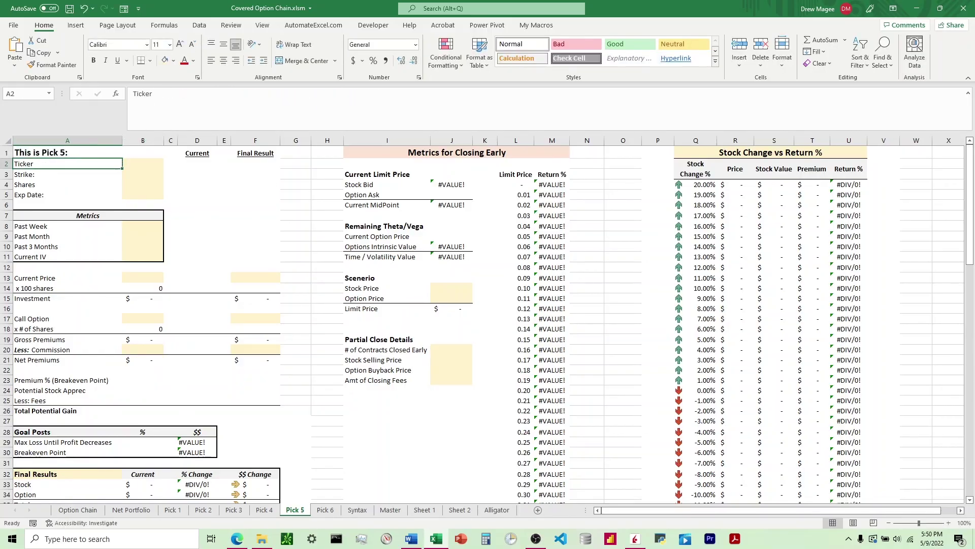